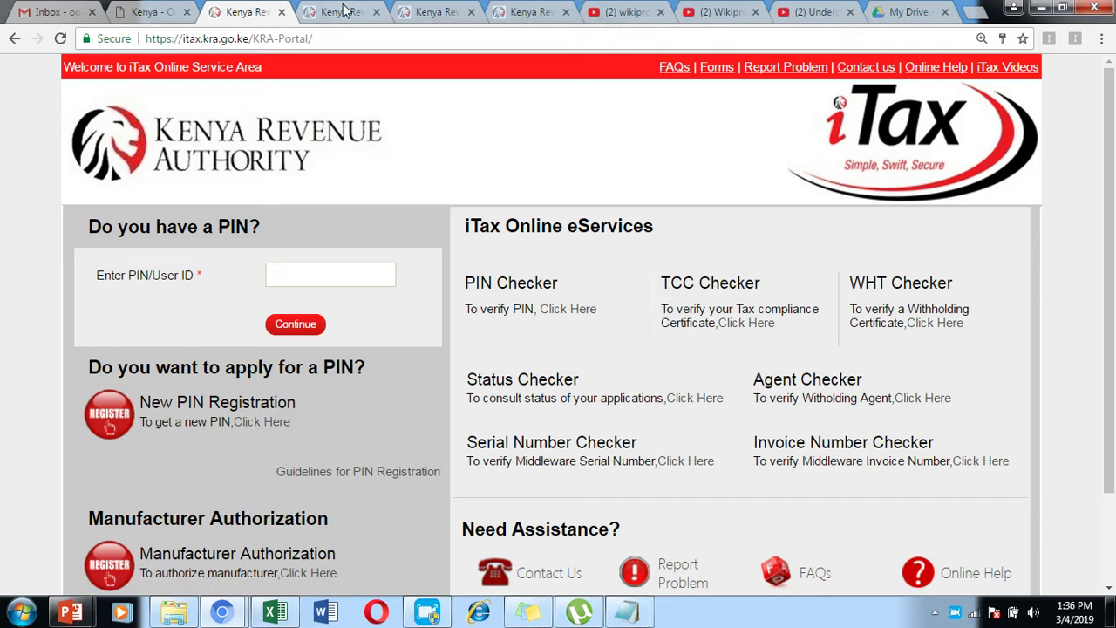
- Open the Payment Registration form from the logged-in iTax account's payments options
{"action": "key", "text": "ctrl+Tab"}
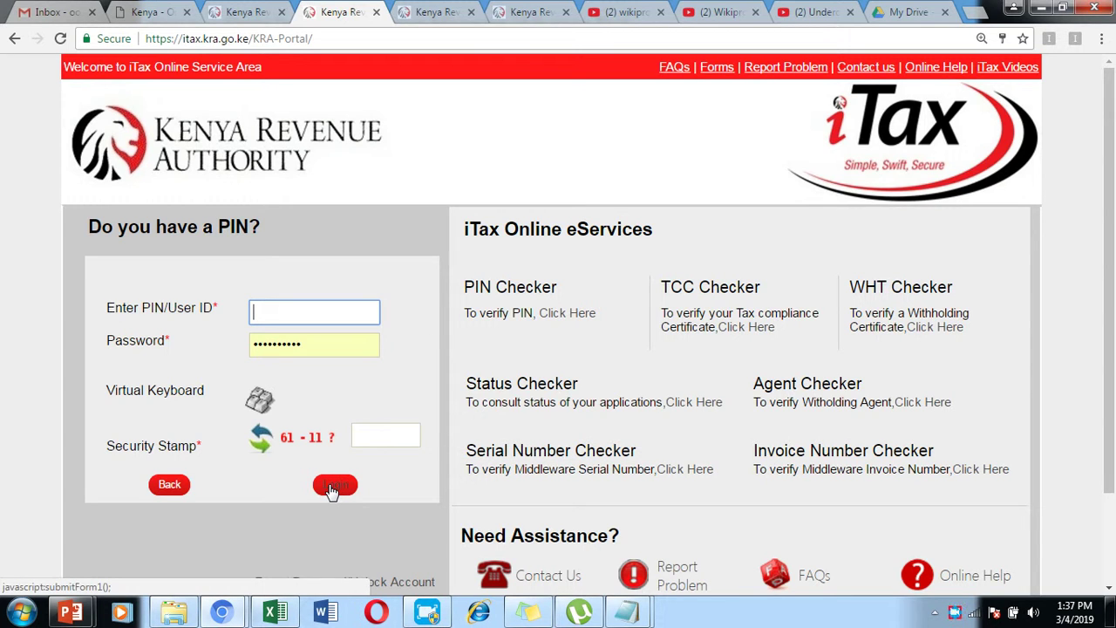
{"action": "left_click", "coordinate": [429, 13]}
{"action": "mouse_move", "coordinate": [524, 231]}
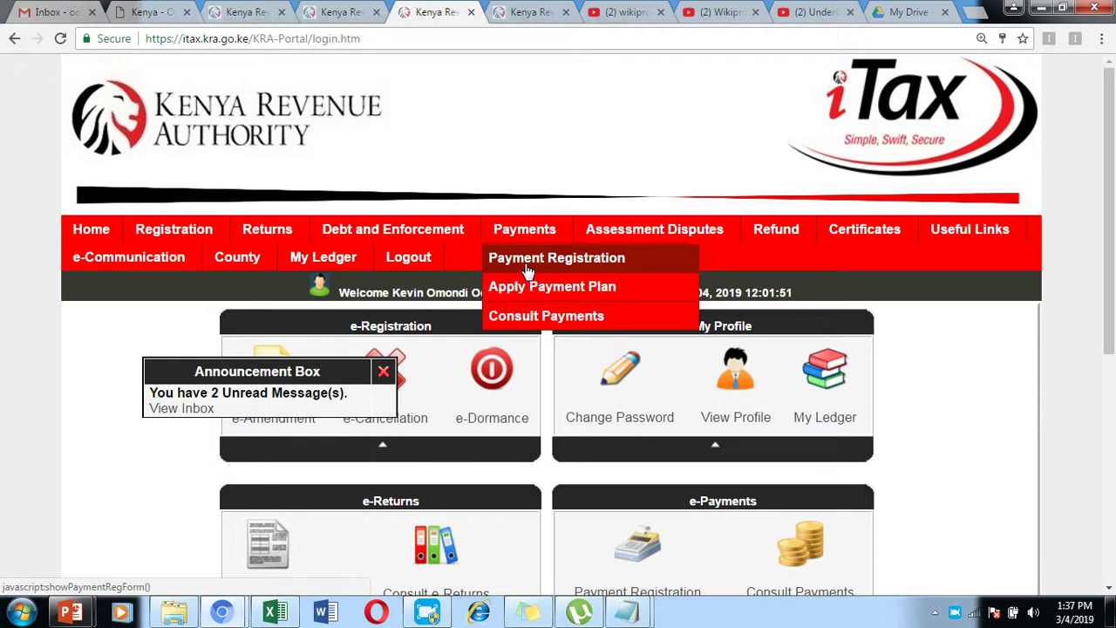
{"action": "left_click", "coordinate": [527, 260]}
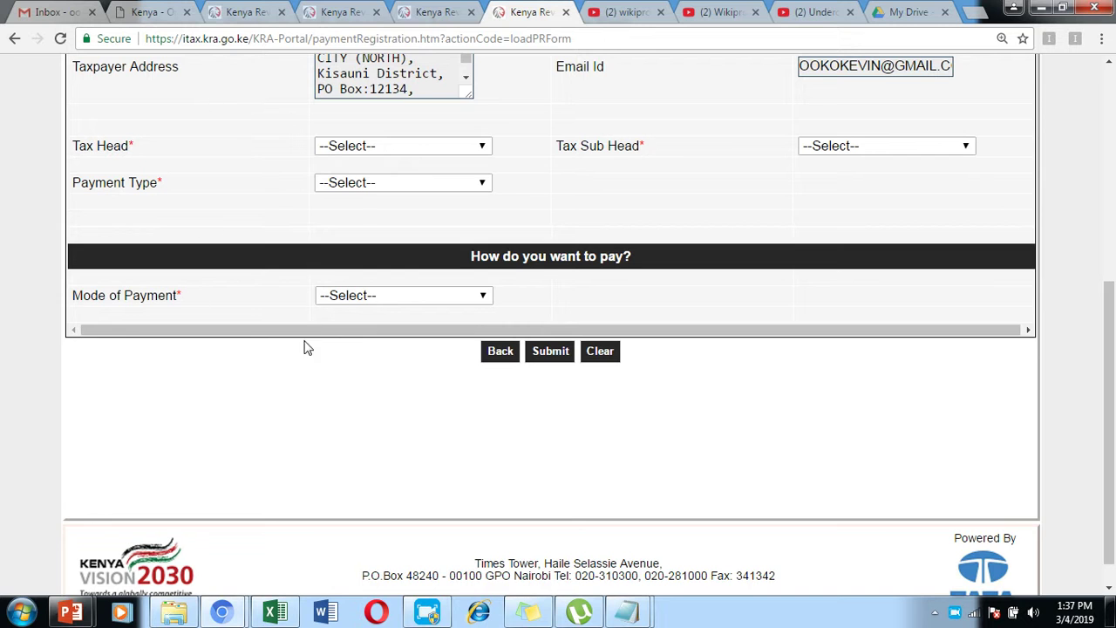
- Set the tax head to Income Tax and the tax sub head to (0501)Advance Tax
{"action": "scroll", "coordinate": [707, 294], "scroll_direction": "down", "scroll_amount": 1}
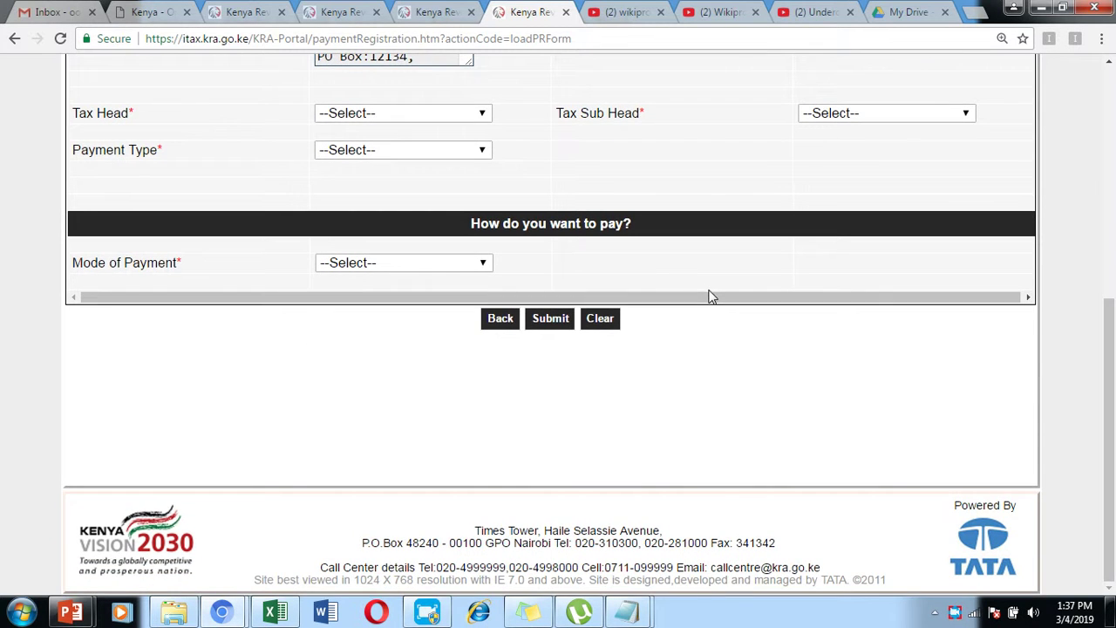
{"action": "left_click", "coordinate": [484, 118]}
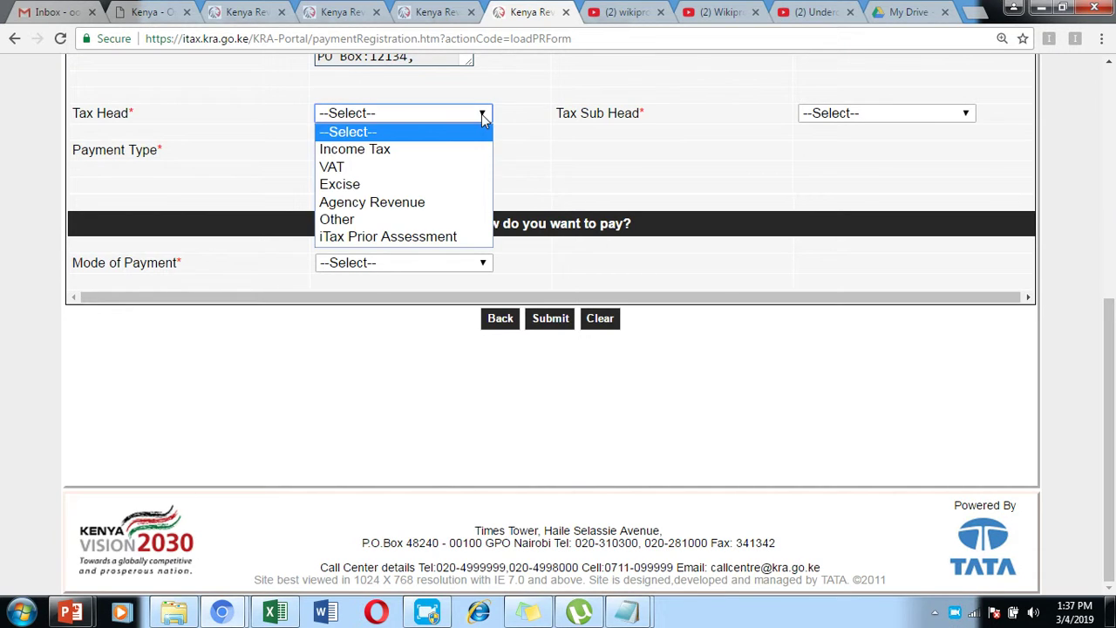
{"action": "left_click", "coordinate": [443, 155]}
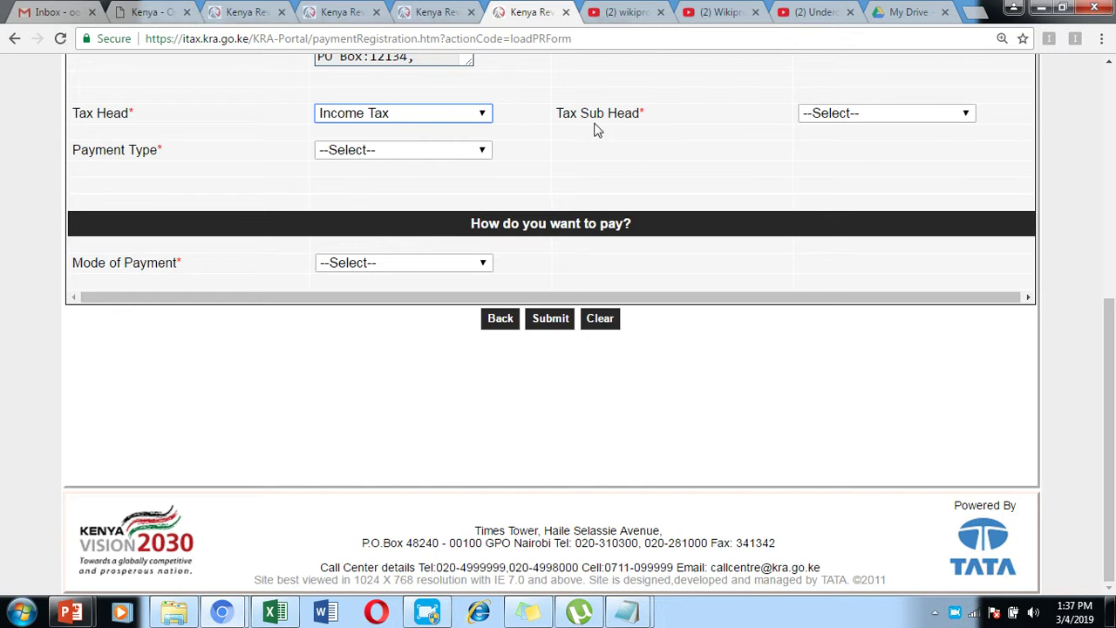
{"action": "left_click", "coordinate": [970, 117]}
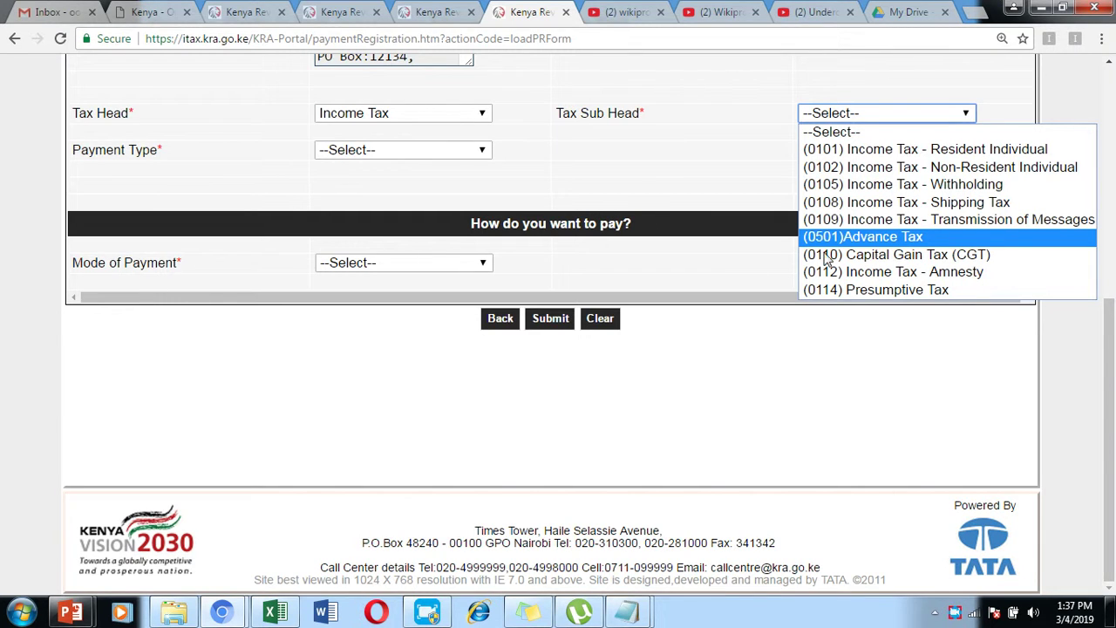
{"action": "key", "text": "Return"}
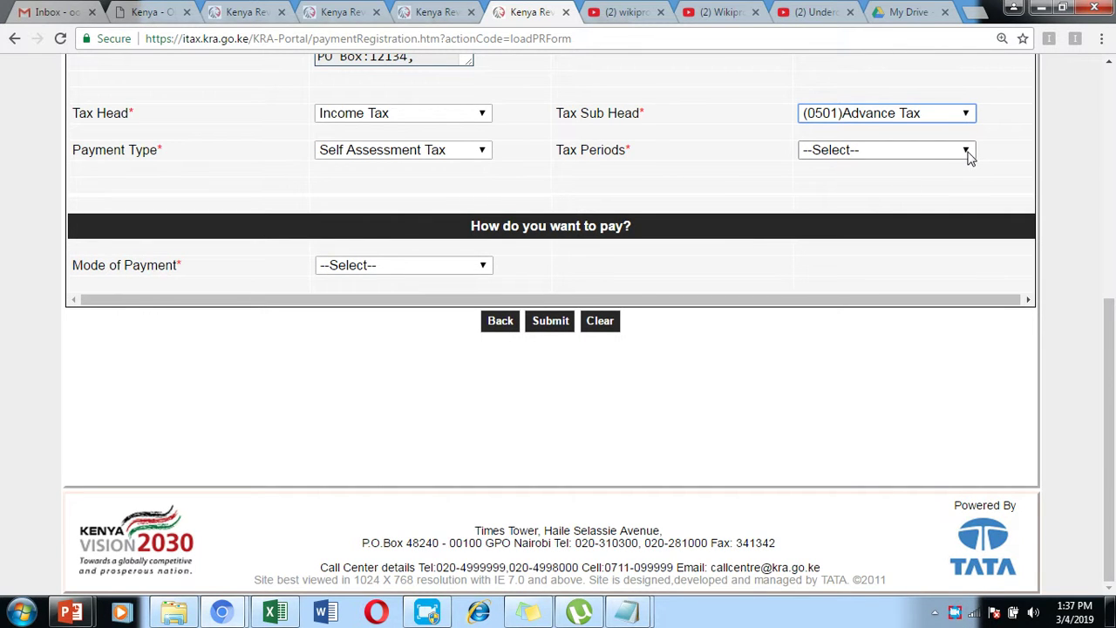
- Choose the tax period Jan 2020-Dec 2020 and select By Using Excel Upload for the payment details
{"action": "left_click", "coordinate": [966, 151]}
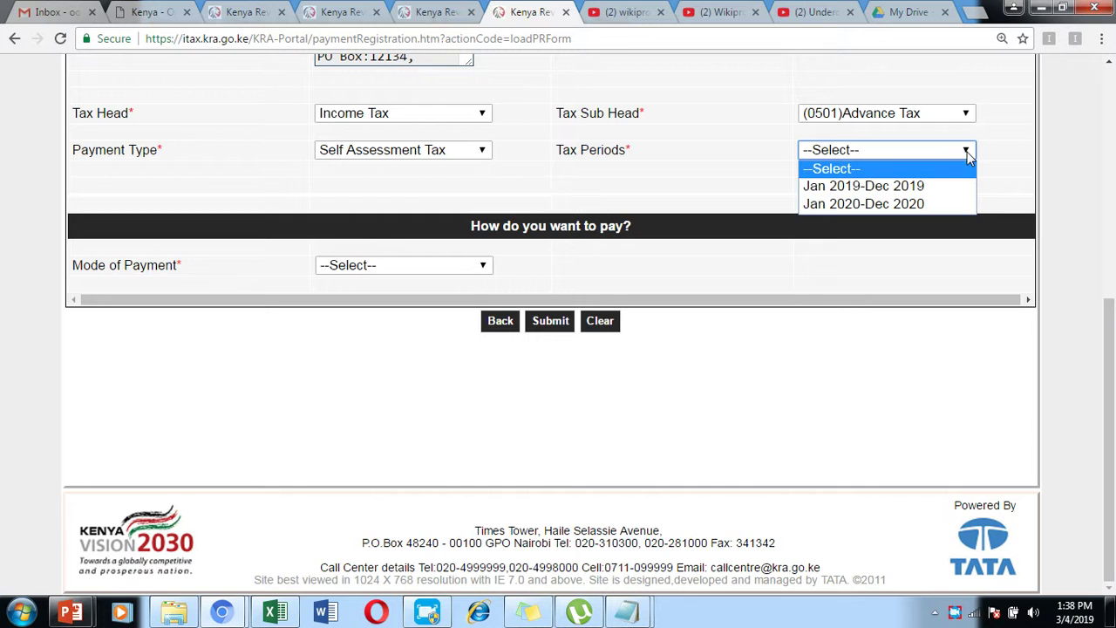
{"action": "left_click", "coordinate": [891, 205]}
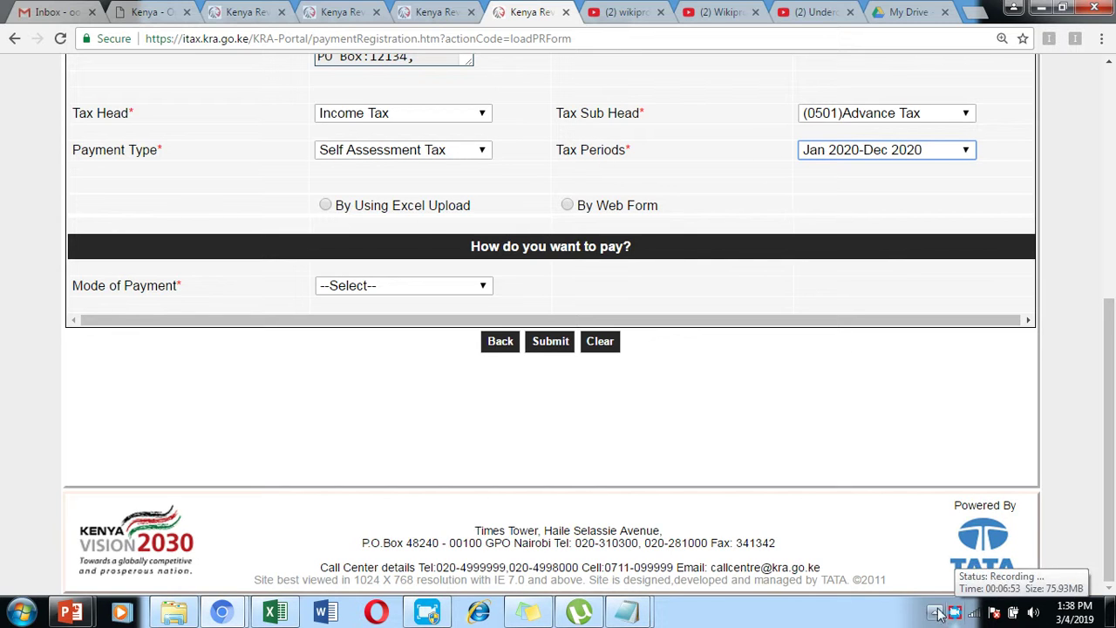
{"action": "left_click", "coordinate": [326, 206]}
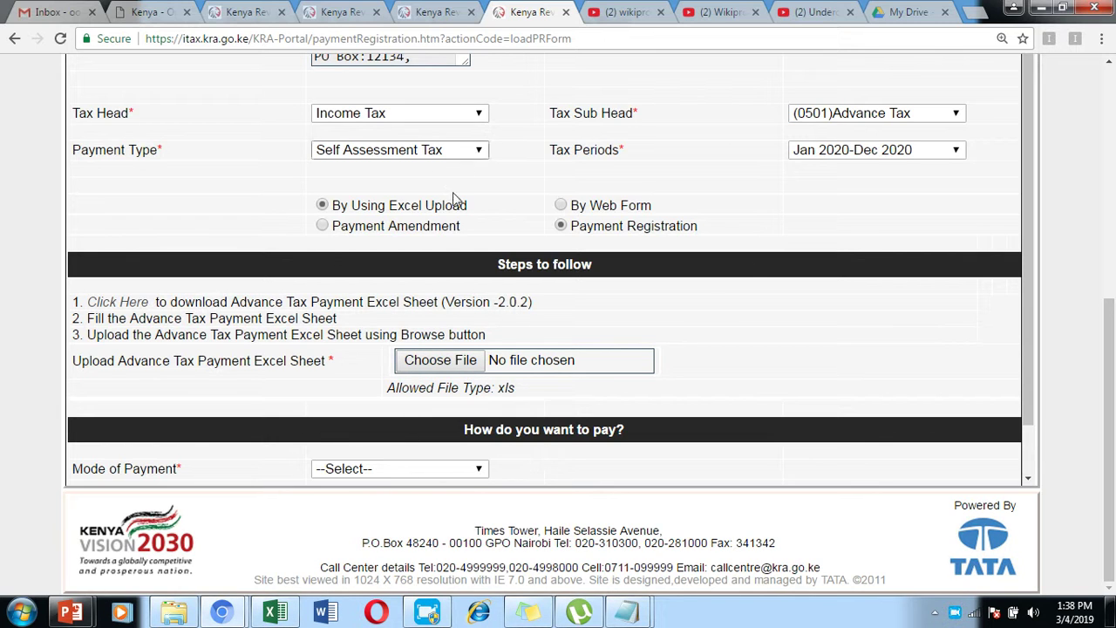
- Set the mode of payment to Cash/Cheque
{"action": "scroll", "coordinate": [484, 412], "scroll_direction": "down", "scroll_amount": 1}
{"action": "left_click", "coordinate": [480, 417]}
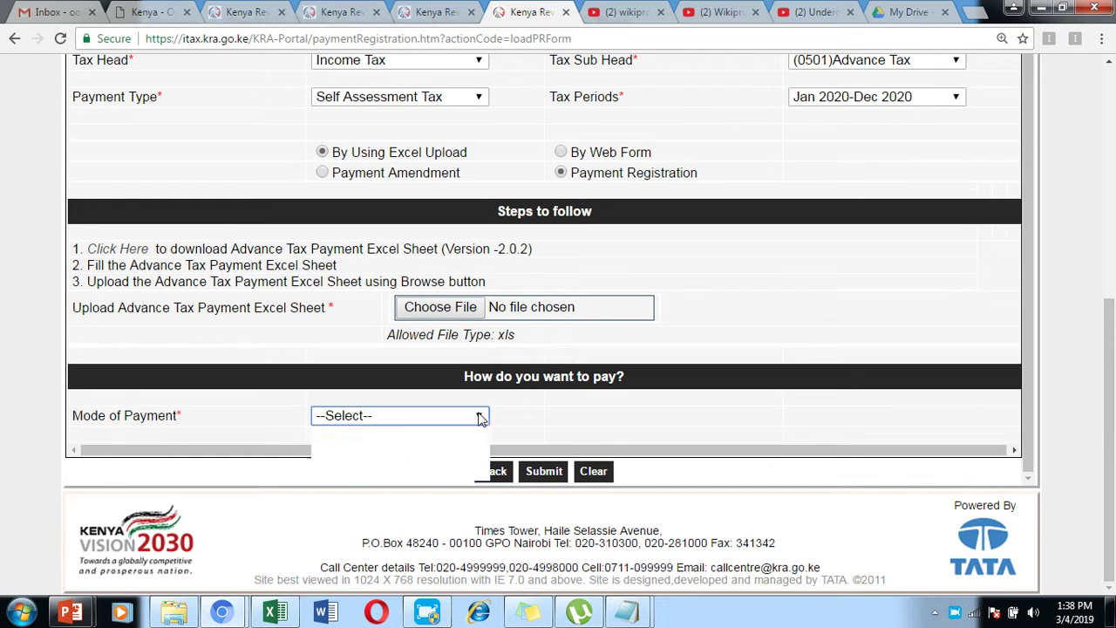
{"action": "left_click", "coordinate": [401, 452]}
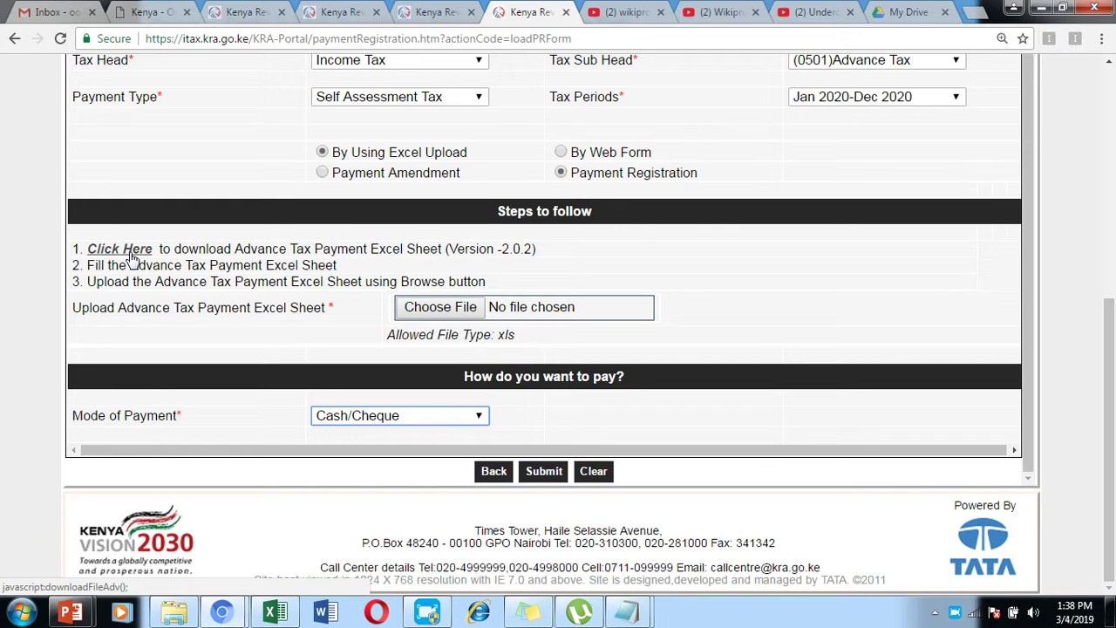
- Switch to the Bcl_Advance_Tax workbook in Excel and open its B_ADV_TAX_Dtls sheet
{"action": "left_click", "coordinate": [281, 613]}
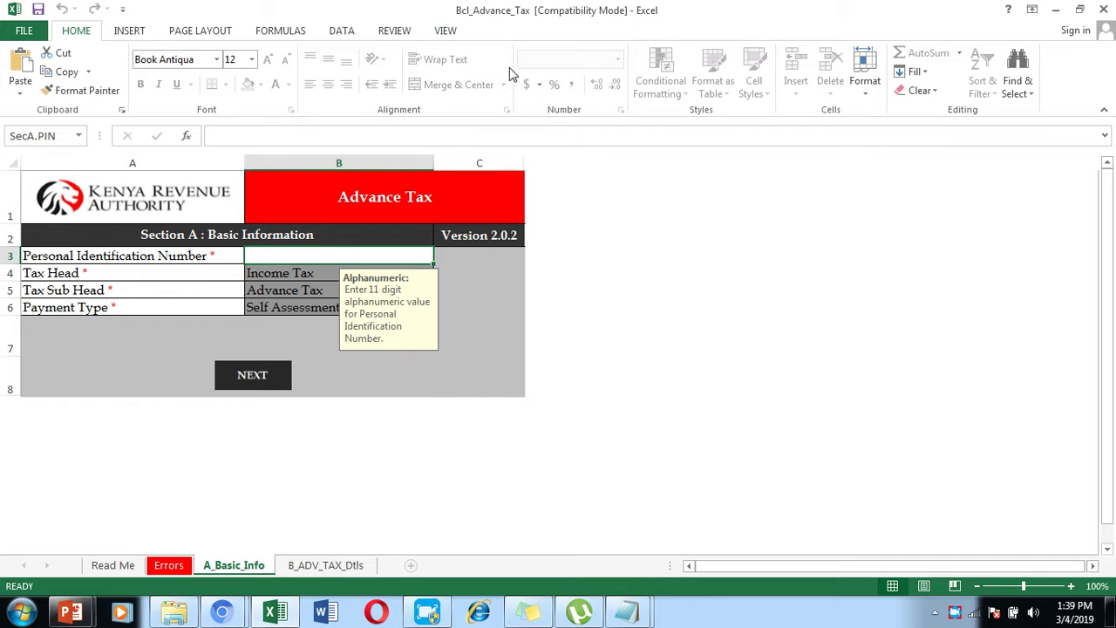
{"action": "left_click", "coordinate": [275, 255]}
{"action": "left_click", "coordinate": [328, 566]}
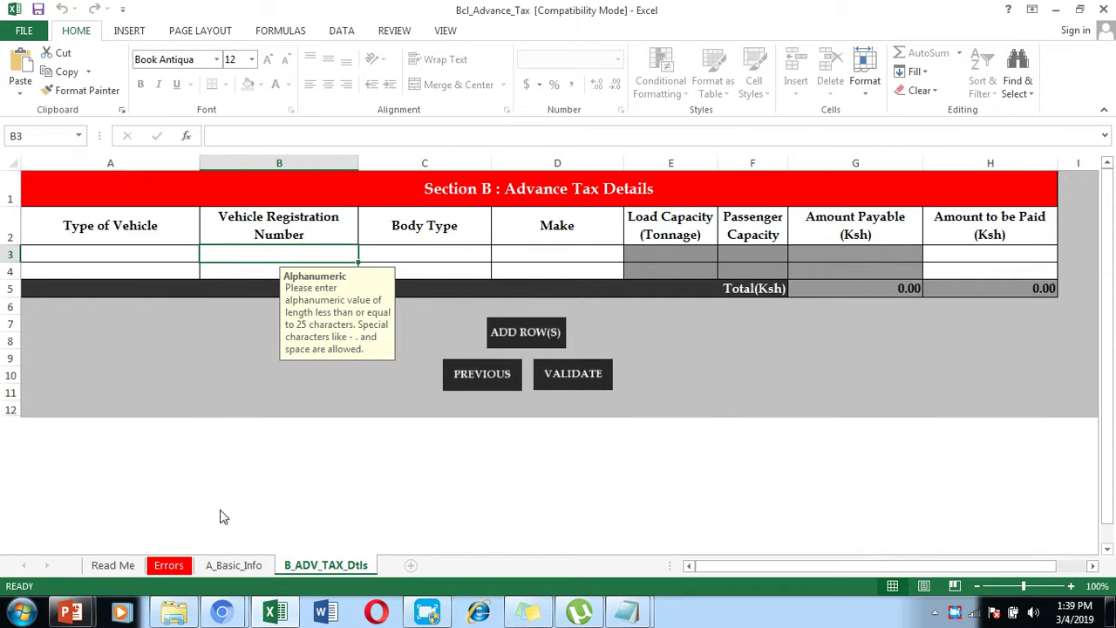
- Set the first vehicle row to Passenger Carrying Vehicles with a passenger capacity of 14
{"action": "left_click", "coordinate": [103, 255]}
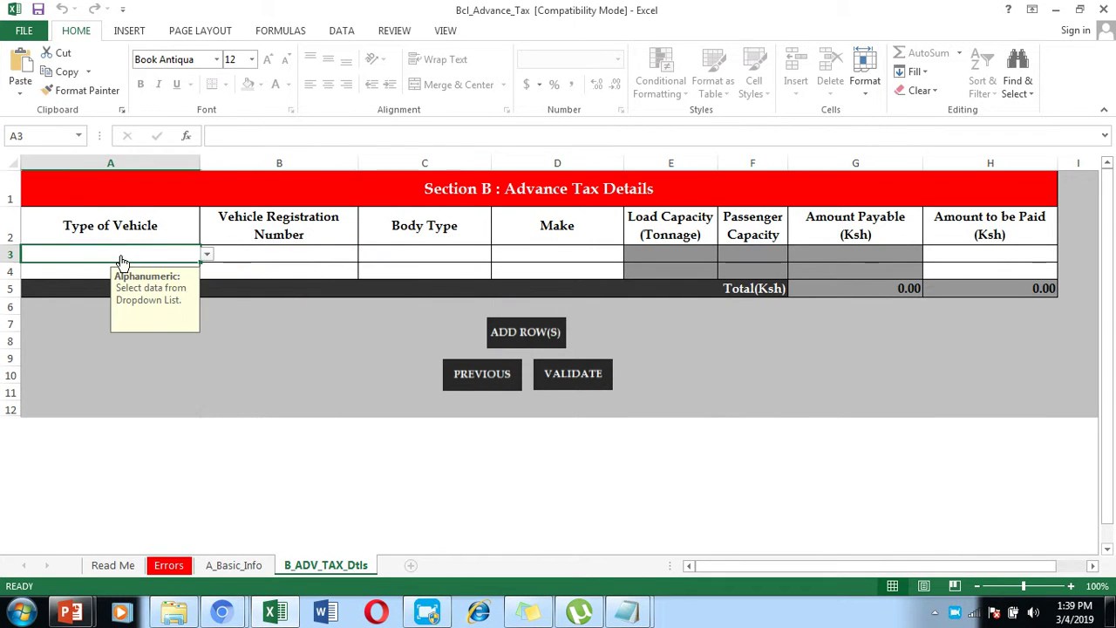
{"action": "left_click", "coordinate": [207, 256]}
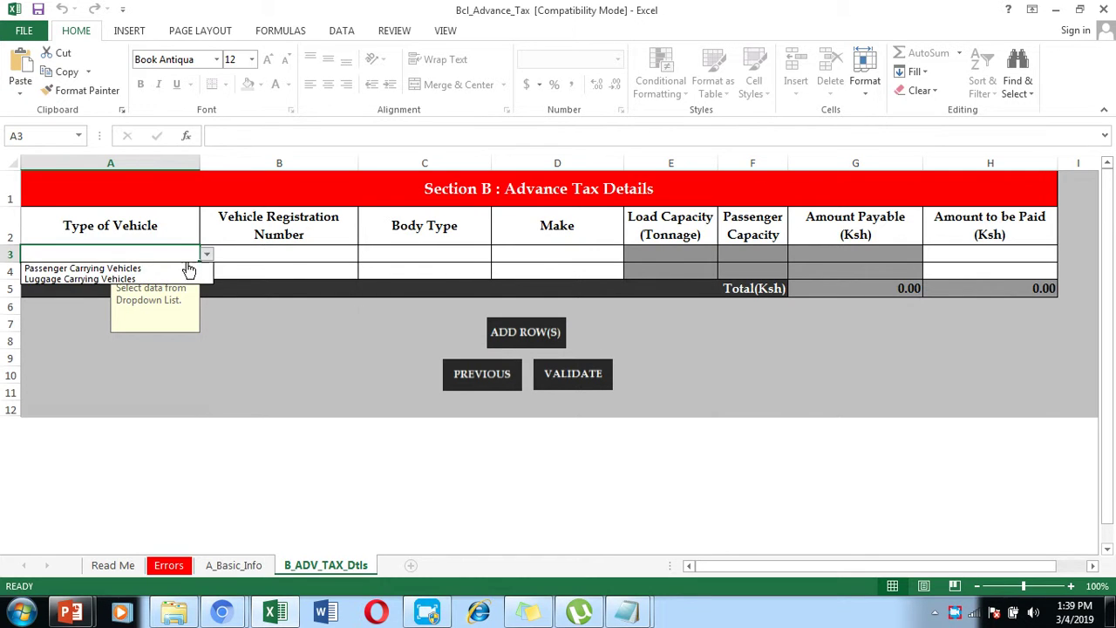
{"action": "left_click", "coordinate": [113, 270]}
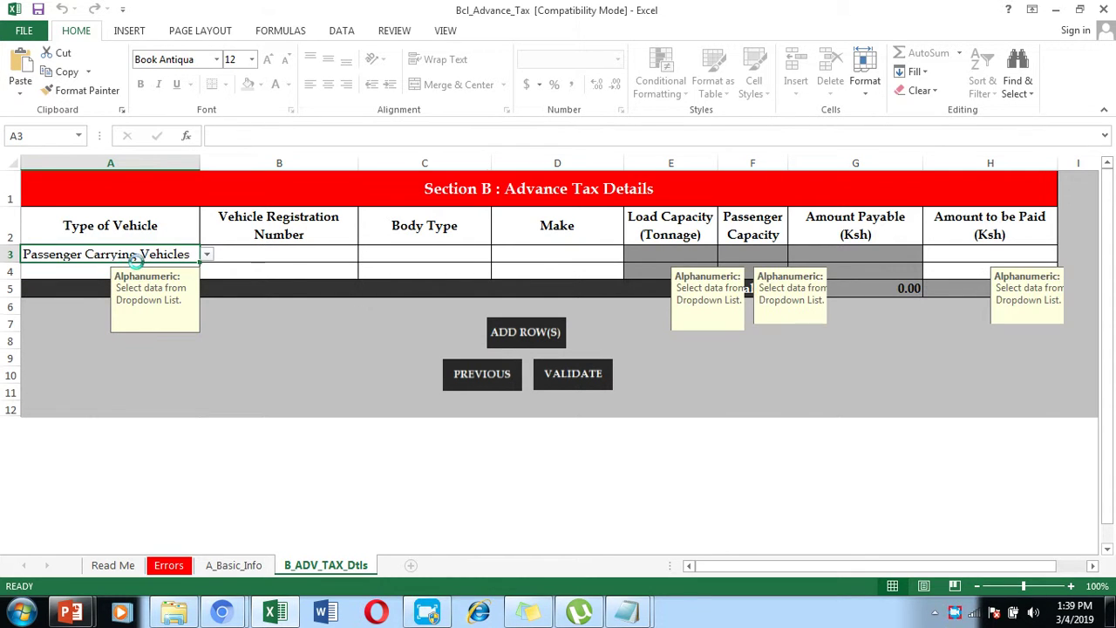
{"action": "left_click", "coordinate": [218, 252]}
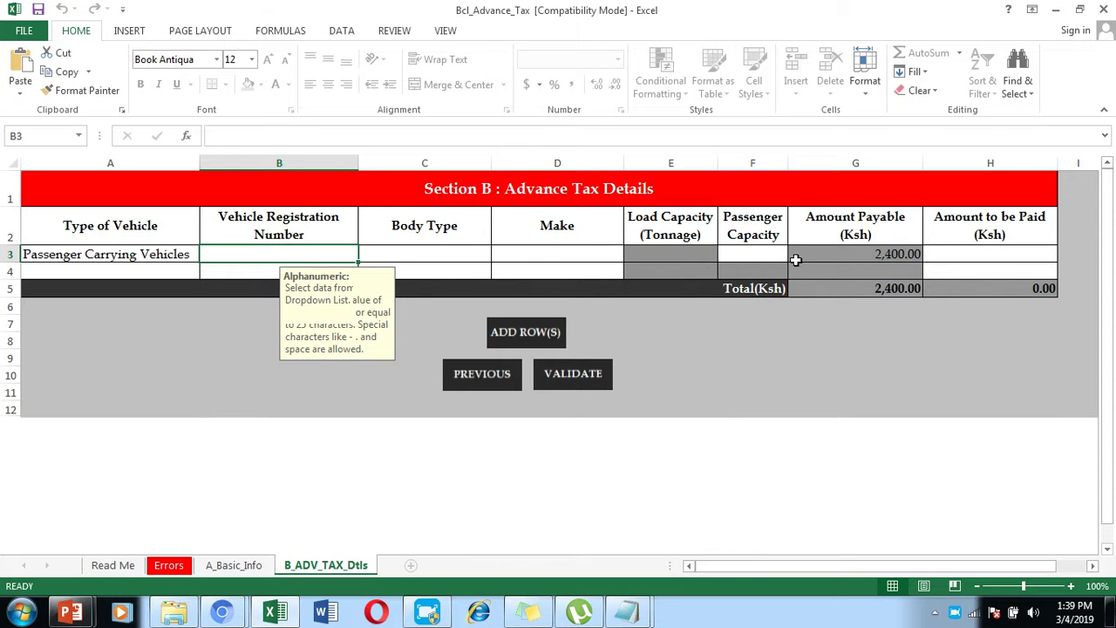
{"action": "left_click", "coordinate": [765, 257]}
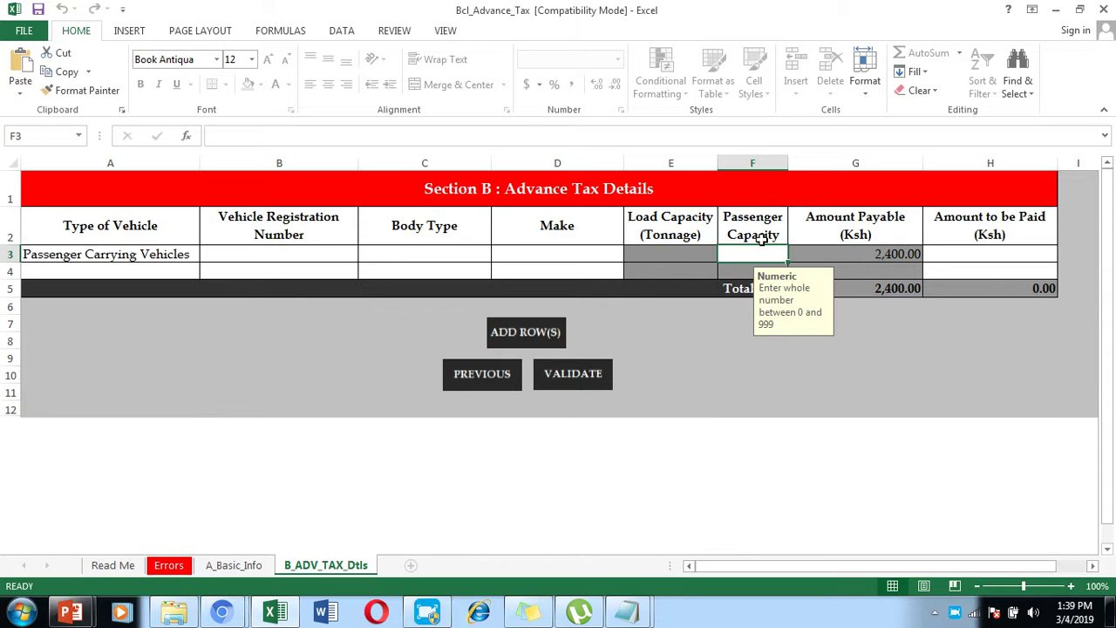
{"action": "type", "text": "14"}
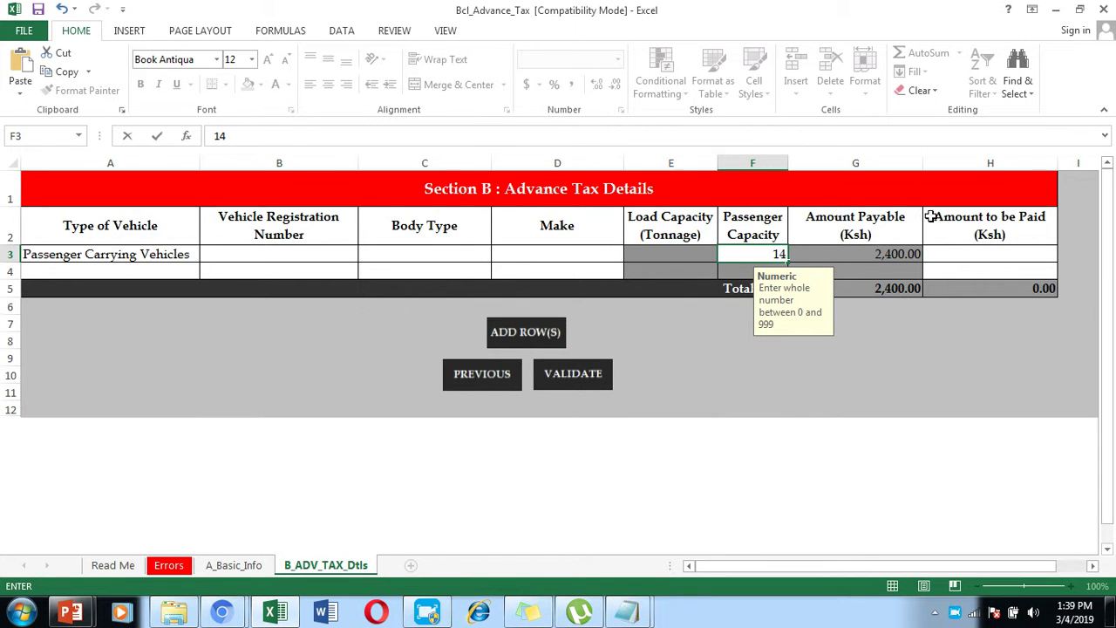
{"action": "left_click", "coordinate": [869, 337]}
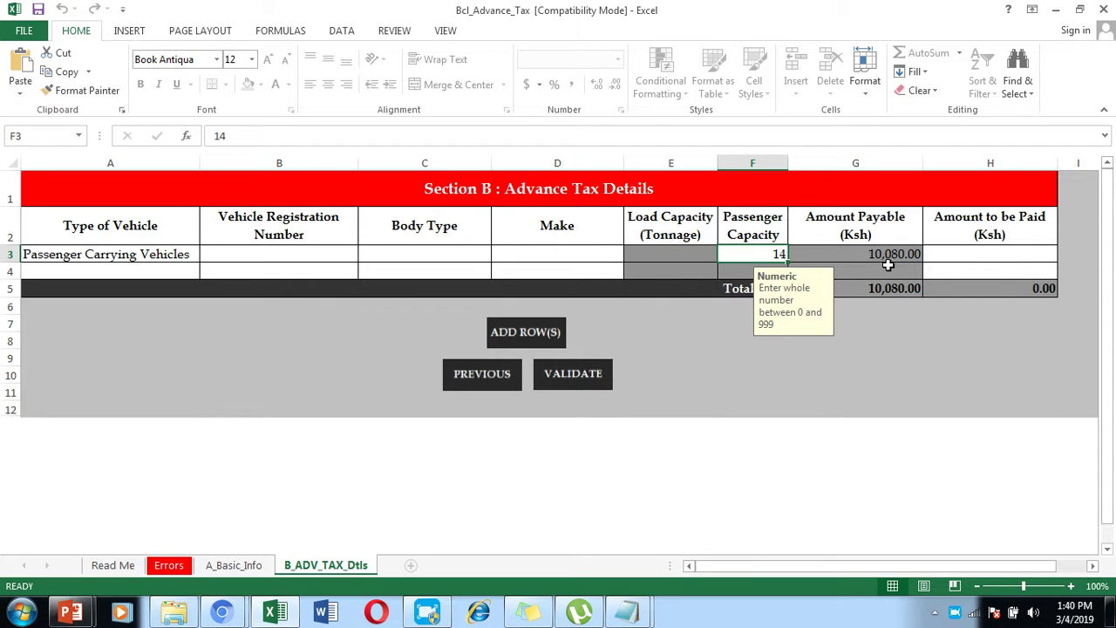
- Set the second vehicle row to Luggage Carrying Vehicles with a load capacity of 10 tonnes
{"action": "left_click", "coordinate": [114, 270]}
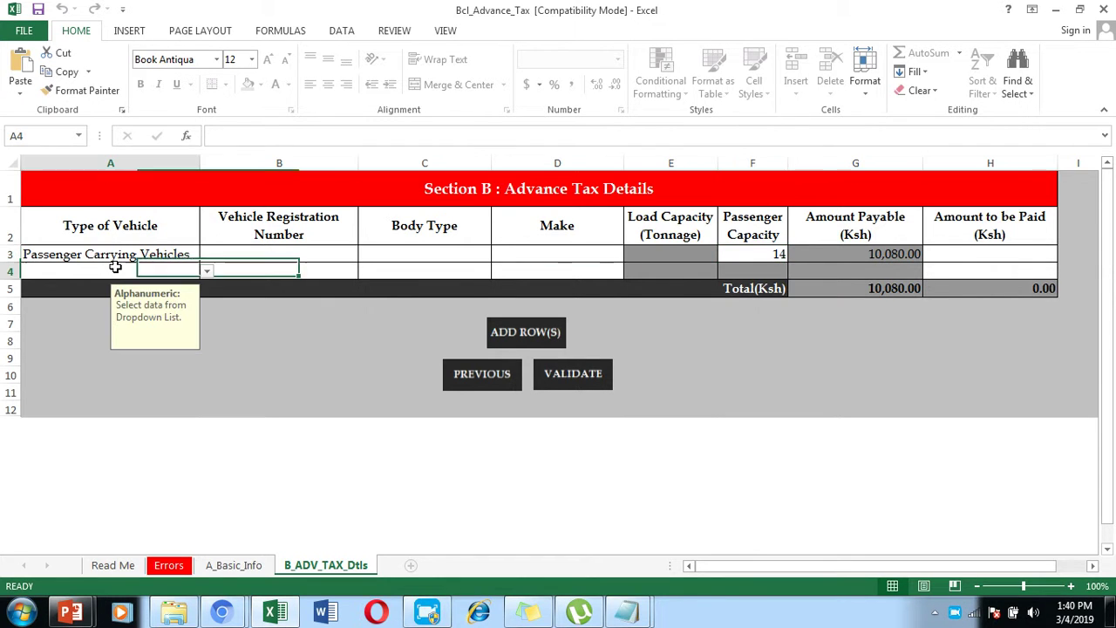
{"action": "left_click", "coordinate": [207, 272]}
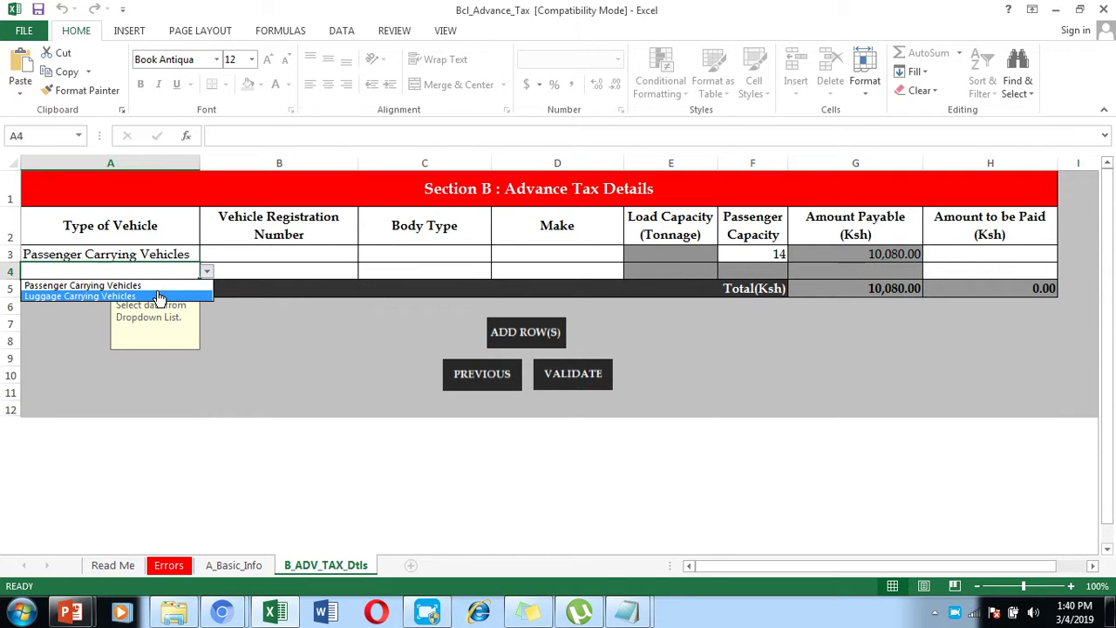
{"action": "key", "text": "Escape"}
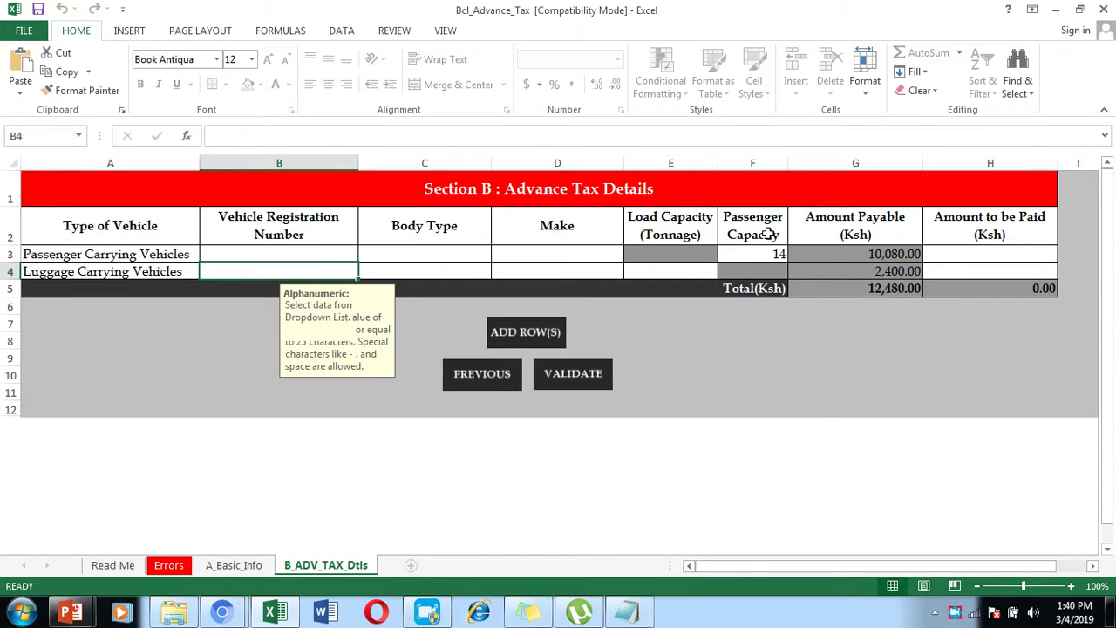
{"action": "left_click", "coordinate": [680, 271]}
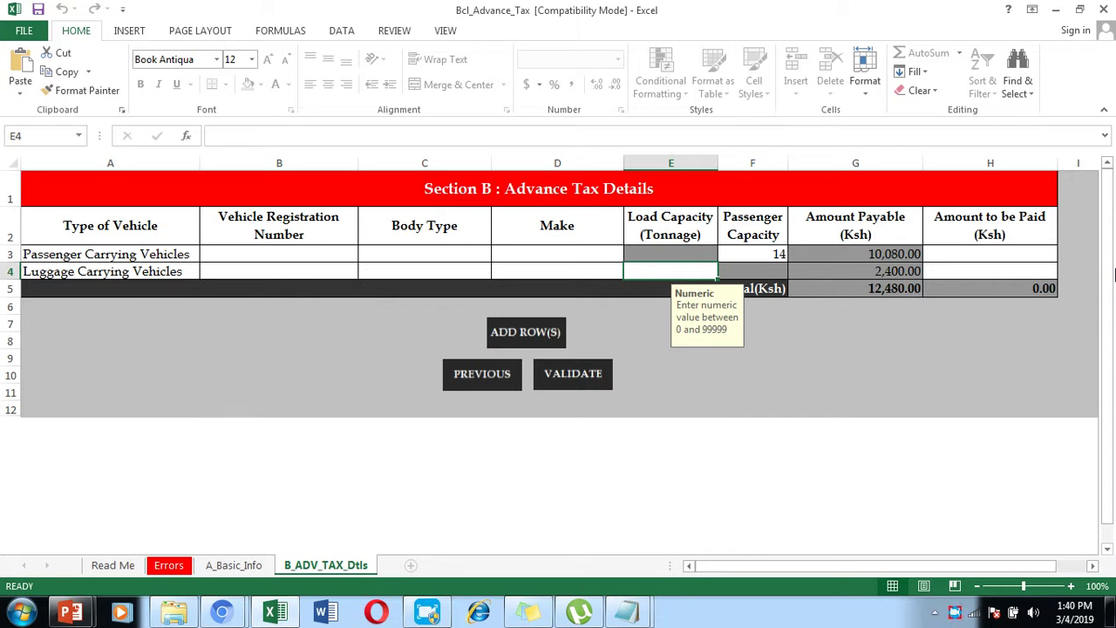
{"action": "type", "text": "10"}
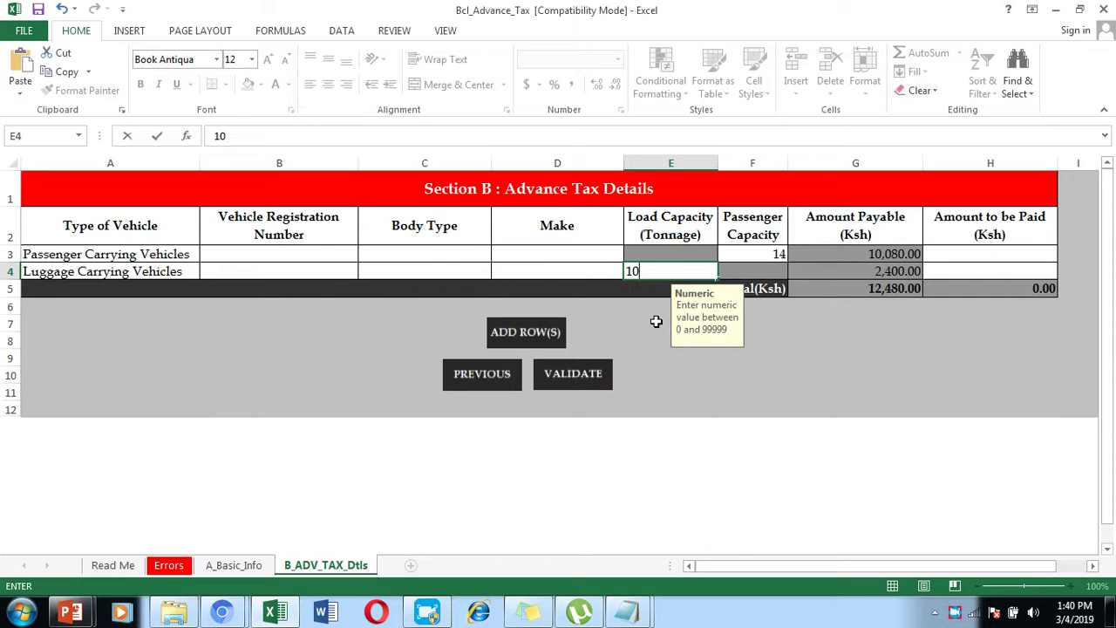
{"action": "key", "text": "Return"}
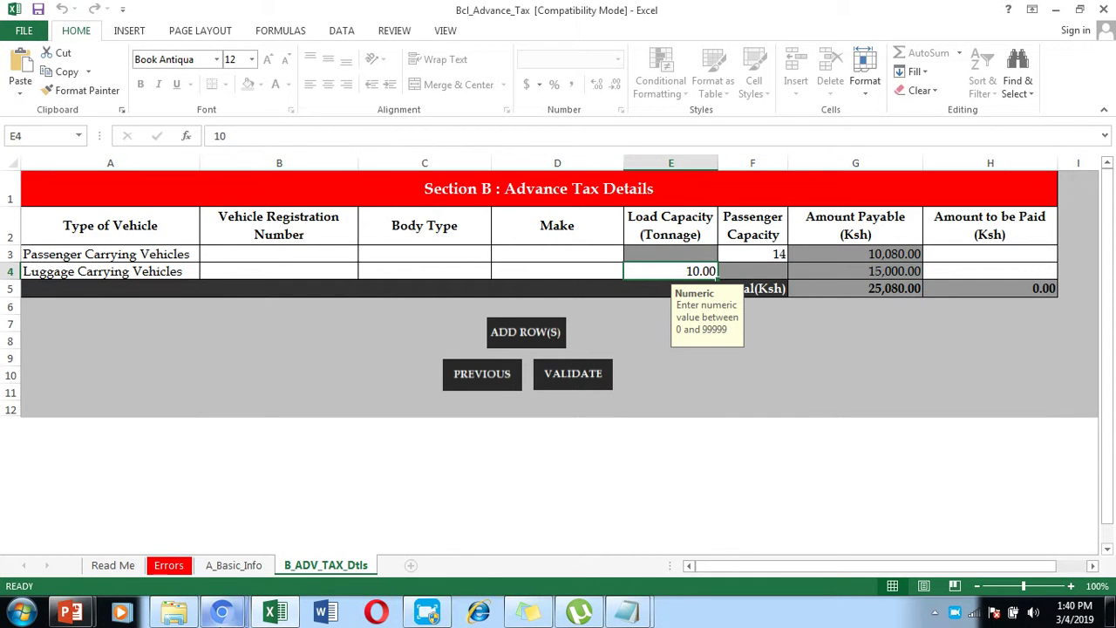
- Return to the iTax payment form in Chrome and view the file chooser for uploading the Advance Tax Payment Excel Sheet
{"action": "left_click", "coordinate": [221, 612]}
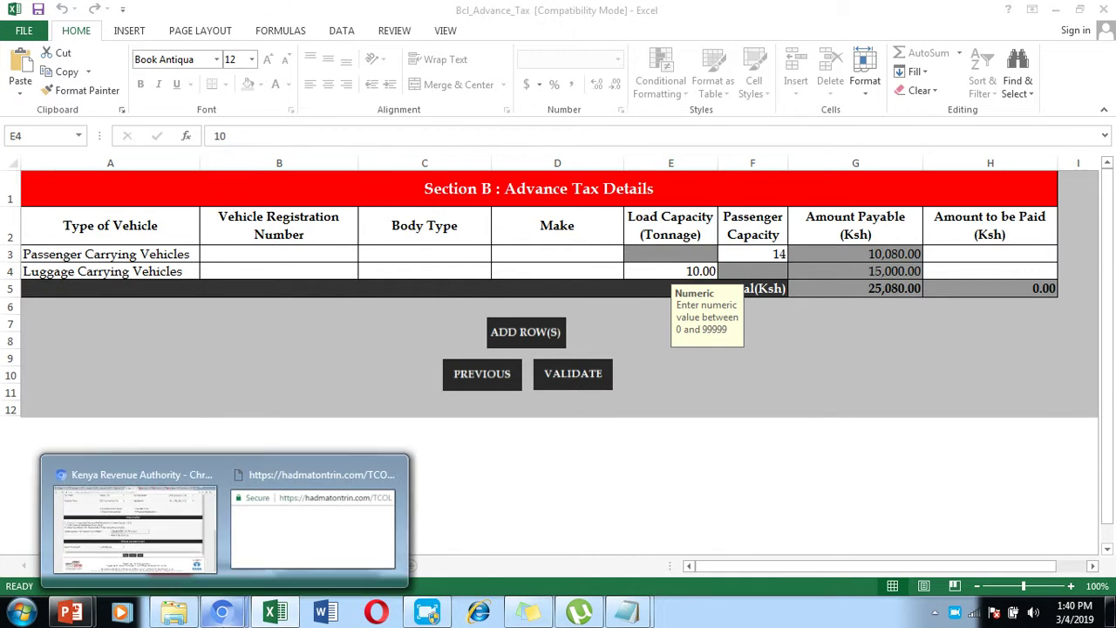
{"action": "left_click", "coordinate": [185, 536]}
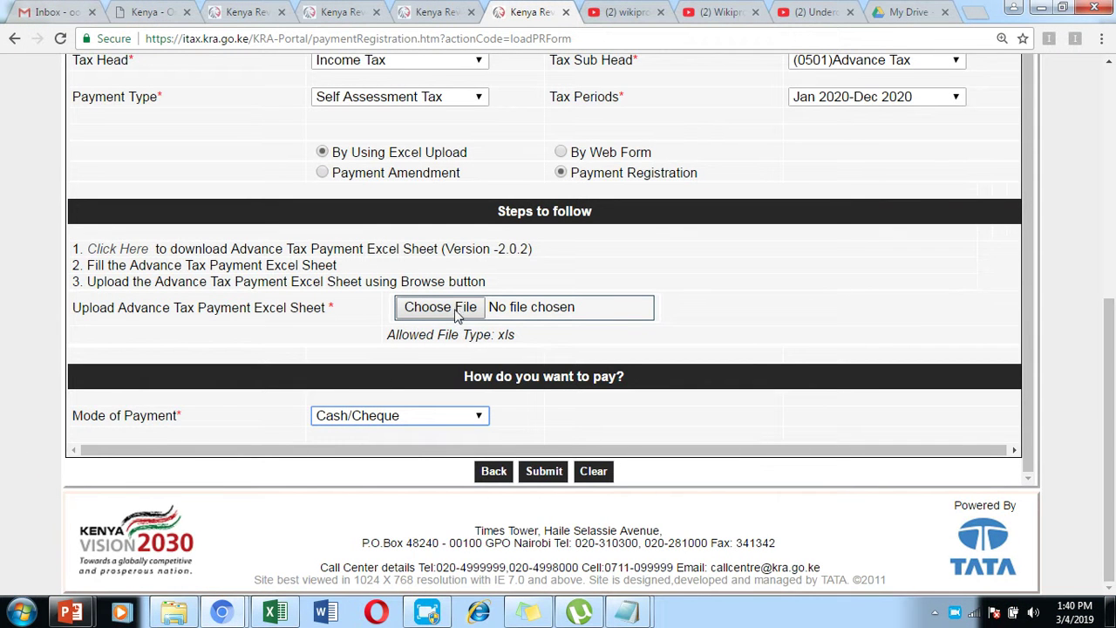
{"action": "left_click", "coordinate": [460, 314]}
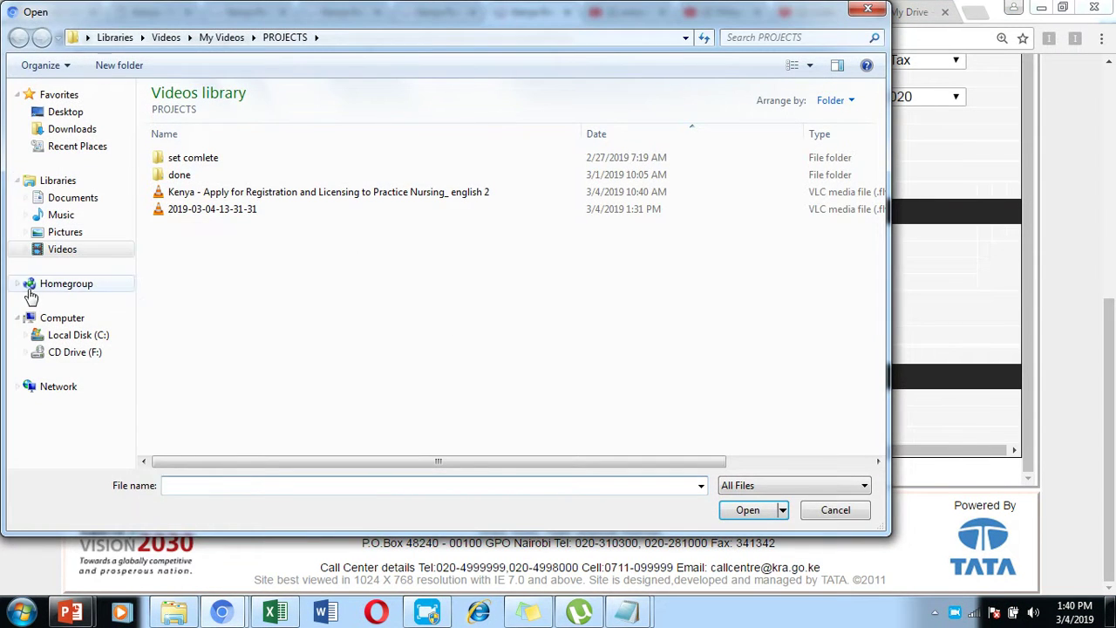
{"action": "left_click", "coordinate": [80, 199]}
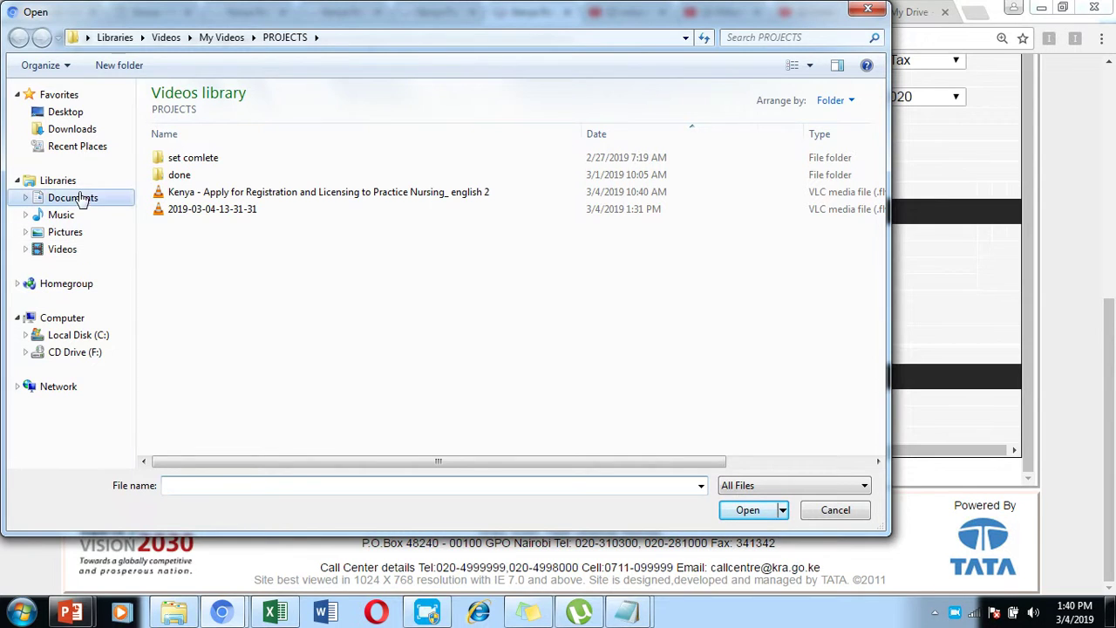
{"action": "left_click", "coordinate": [867, 9]}
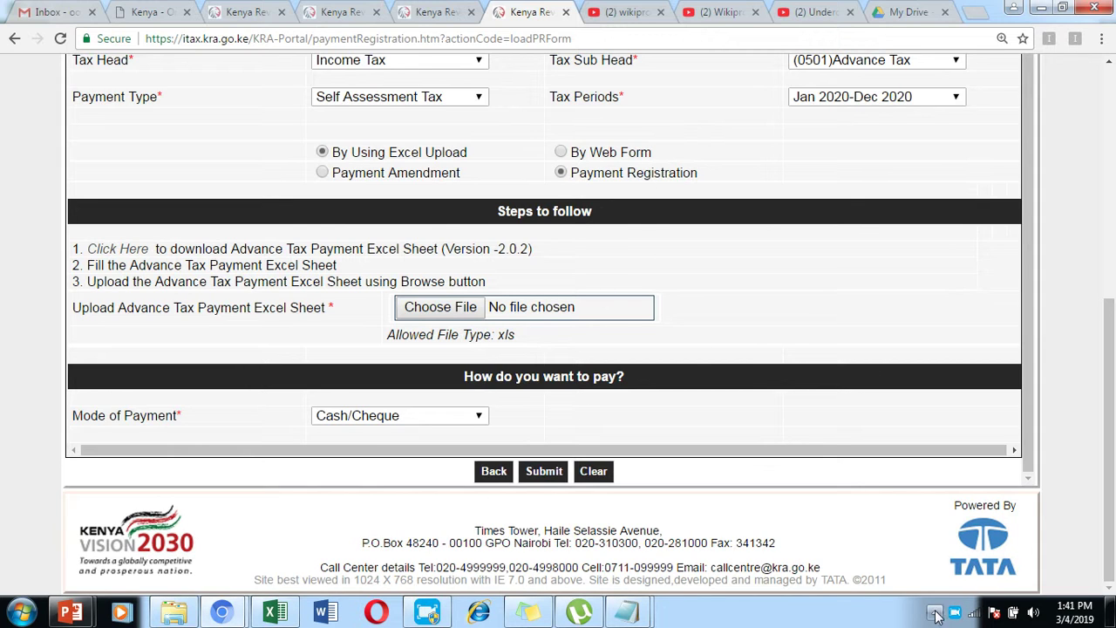
- Set the advance tax details to be entered by web form, checking the Bcl_Advance_Tax workbook in Excel before returning to the form in Chrome
{"action": "left_click", "coordinate": [560, 153]}
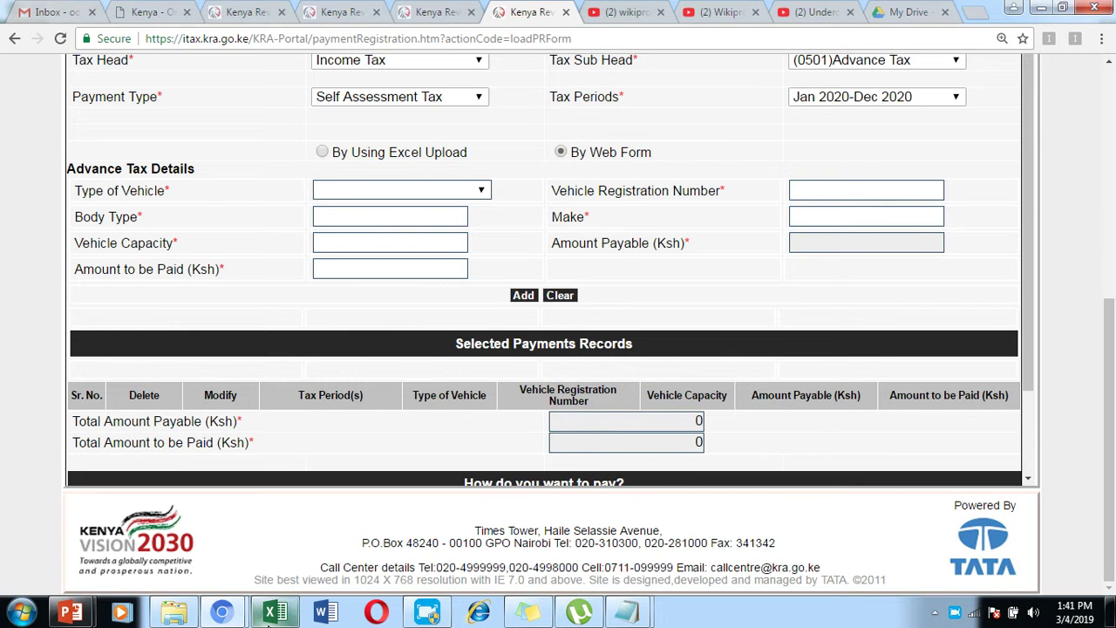
{"action": "left_click", "coordinate": [273, 613]}
{"action": "left_click", "coordinate": [224, 613]}
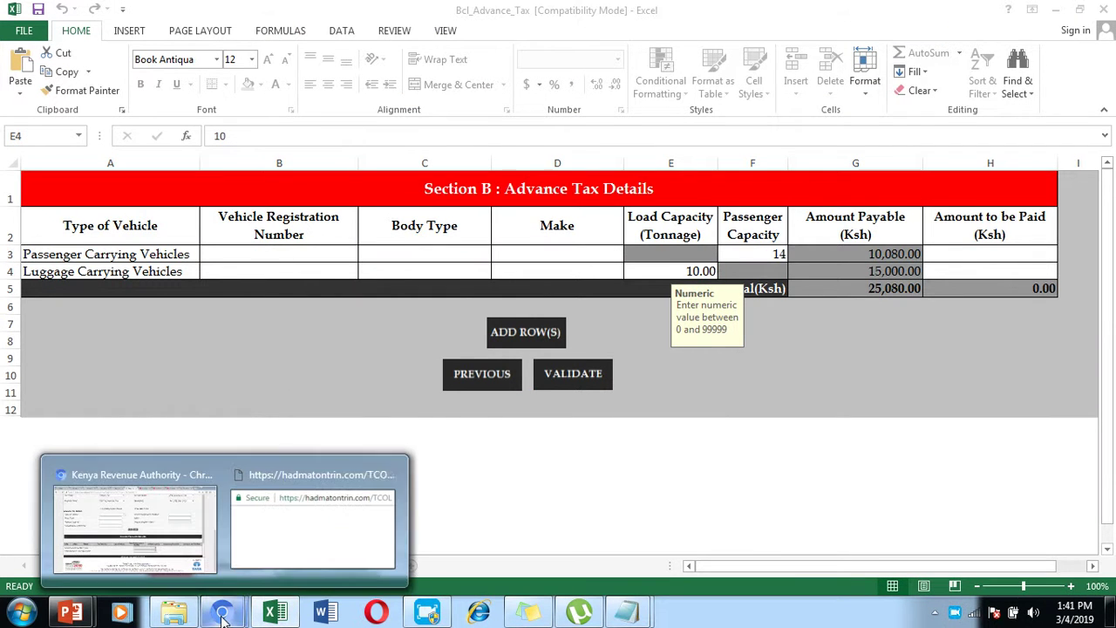
{"action": "left_click", "coordinate": [181, 542]}
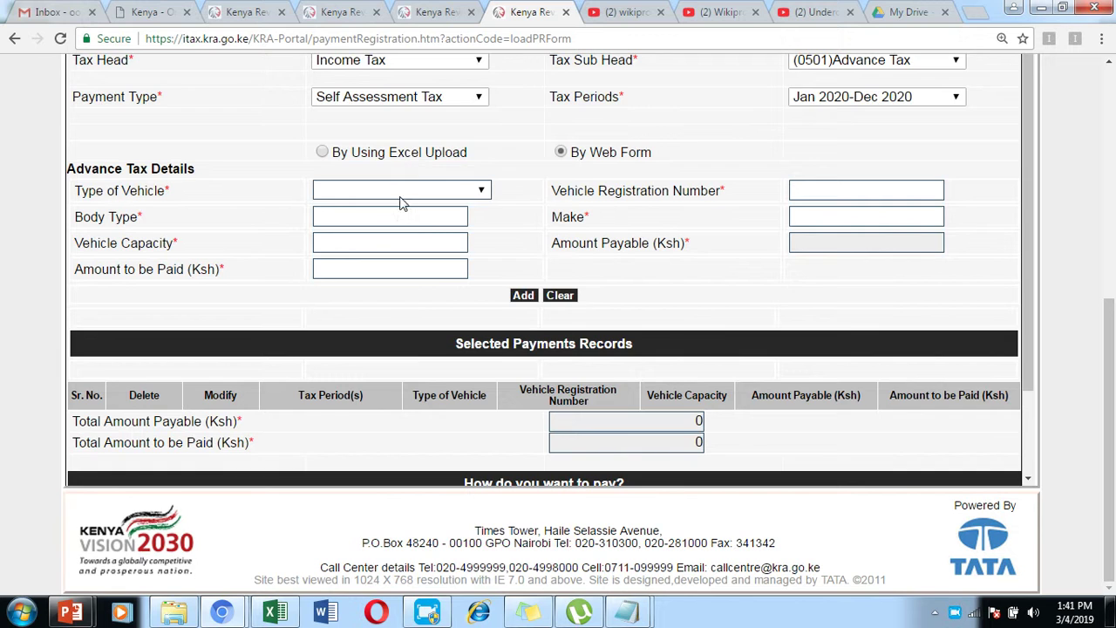
- Set the vehicle type to Passenger Carrying Vehicles with a passenger capacity of 14, and review the payment records and payment mode sections
{"action": "left_click", "coordinate": [481, 189]}
{"action": "left_click", "coordinate": [397, 226]}
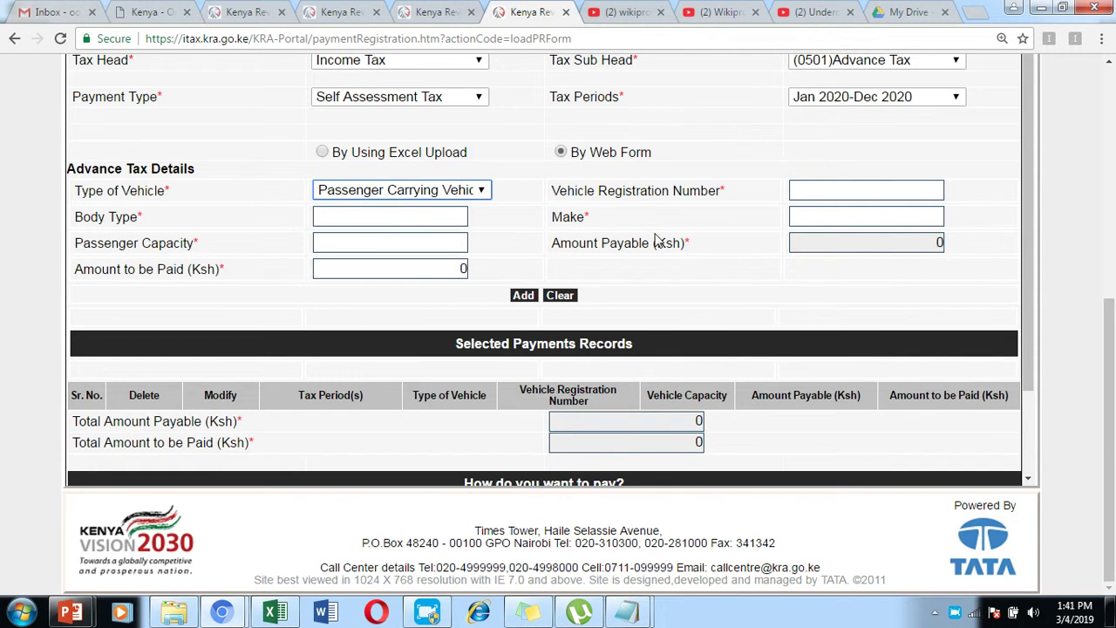
{"action": "left_click", "coordinate": [389, 245]}
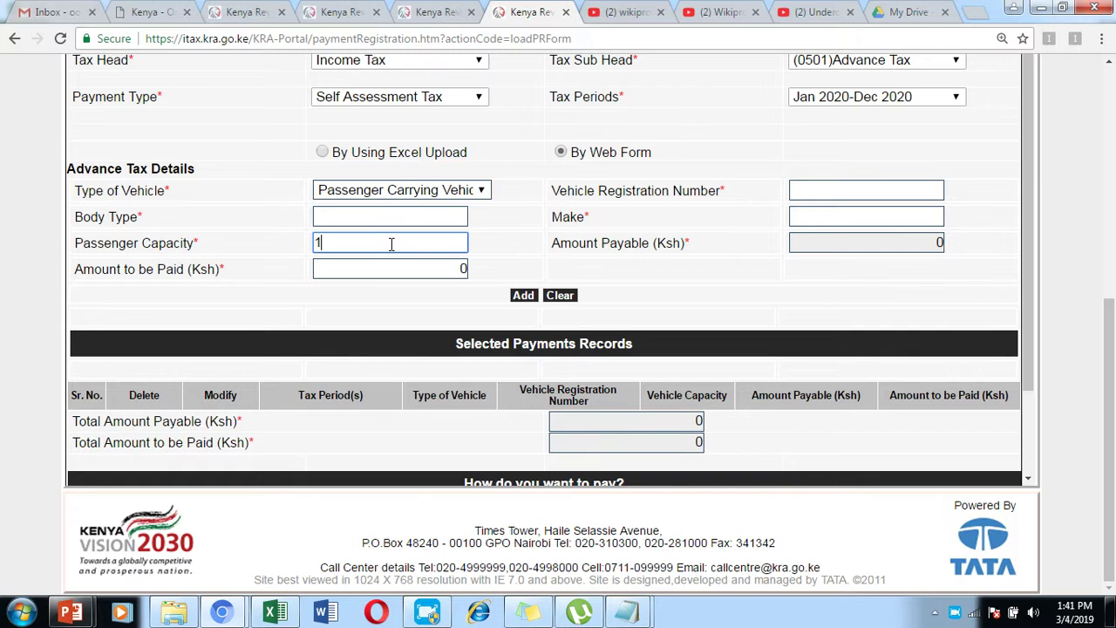
{"action": "left_click", "coordinate": [673, 285]}
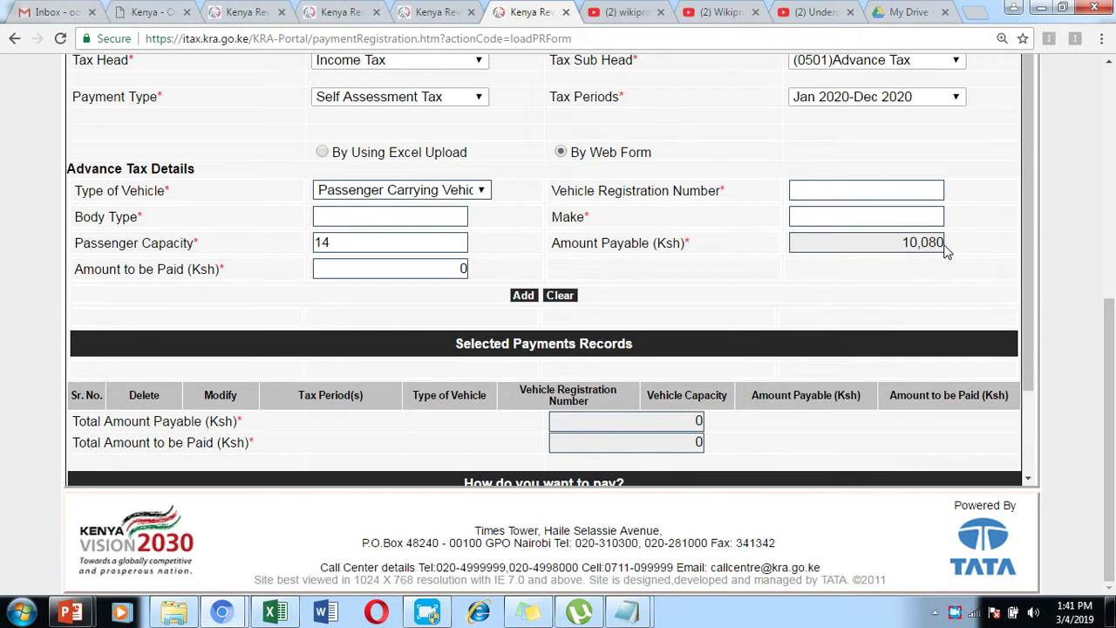
{"action": "scroll", "coordinate": [1017, 361], "scroll_direction": "down", "scroll_amount": 1}
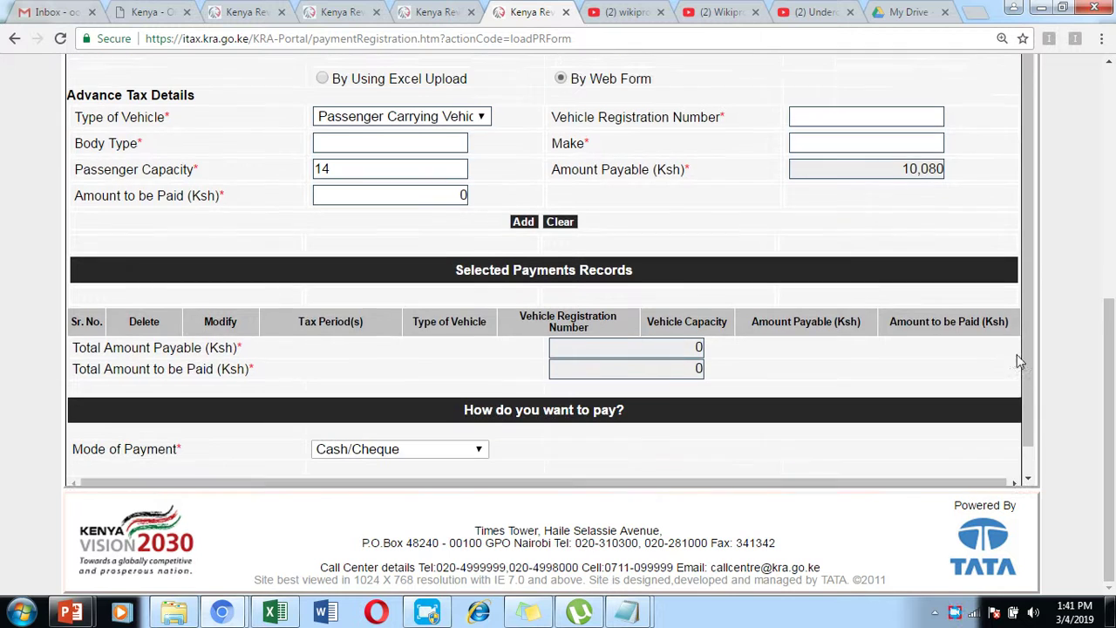
{"action": "scroll", "coordinate": [777, 438], "scroll_direction": "down", "scroll_amount": 1}
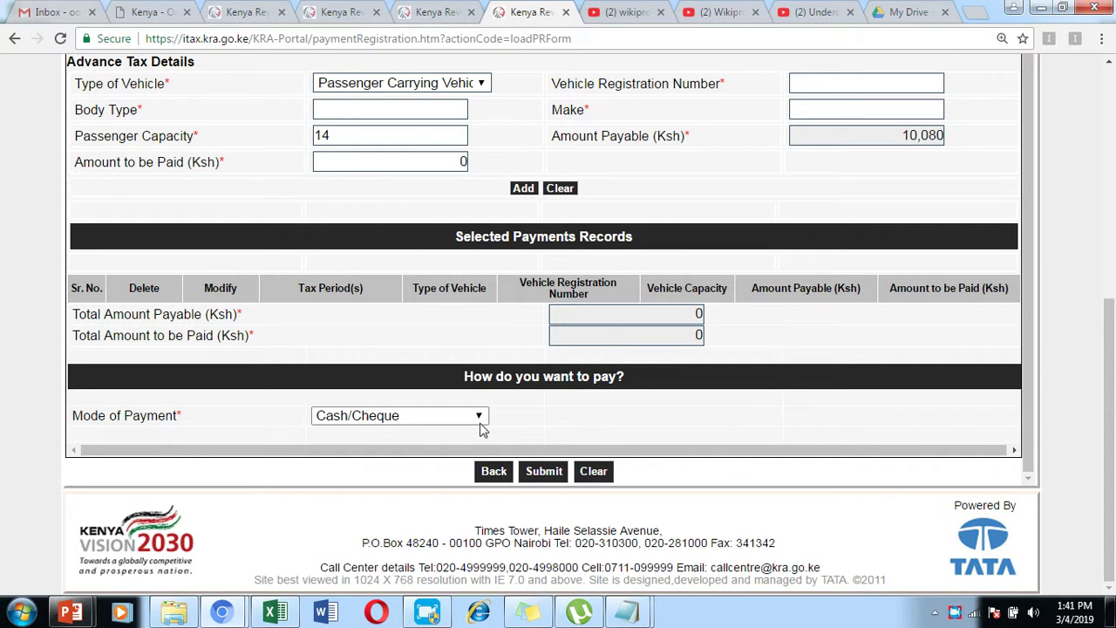
{"action": "scroll", "coordinate": [626, 312], "scroll_direction": "up", "scroll_amount": 2}
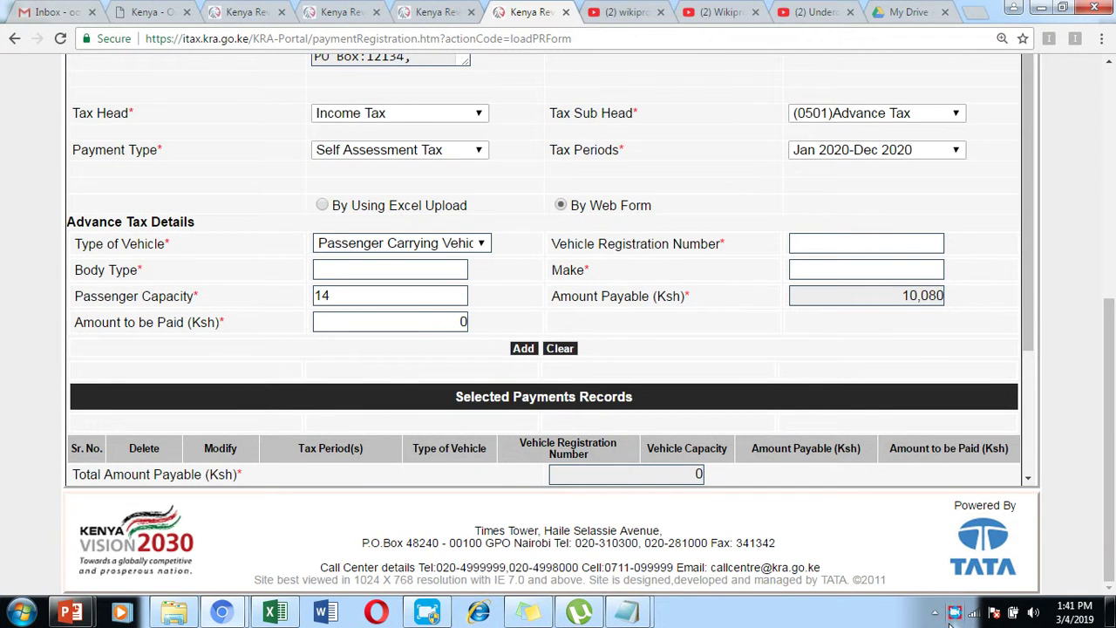
- Switch to the PowerPoint slide show and go through the remaining steps, payment rates and processing time slides to the office contact details
{"action": "mouse_move", "coordinate": [70, 610]}
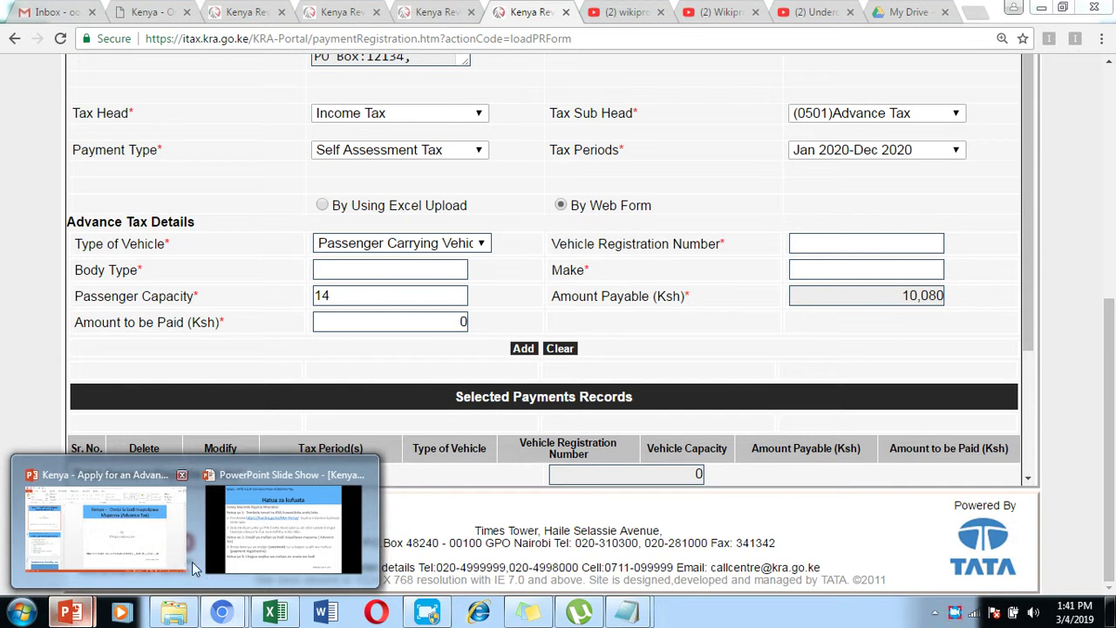
{"action": "left_click", "coordinate": [298, 548]}
{"action": "left_click", "coordinate": [735, 538]}
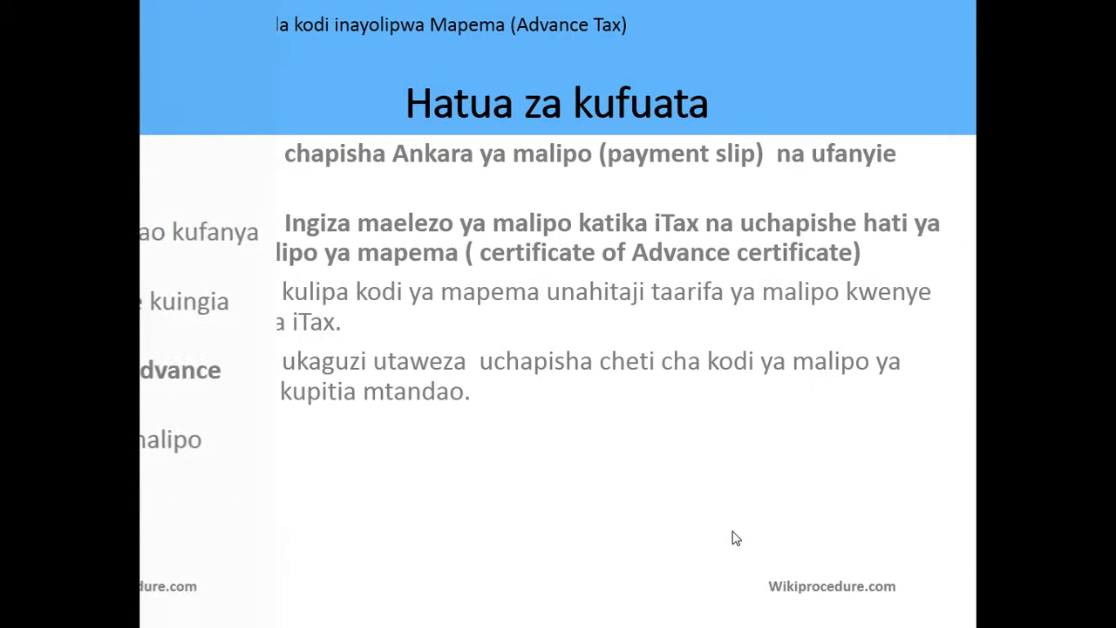
{"action": "left_click", "coordinate": [735, 538]}
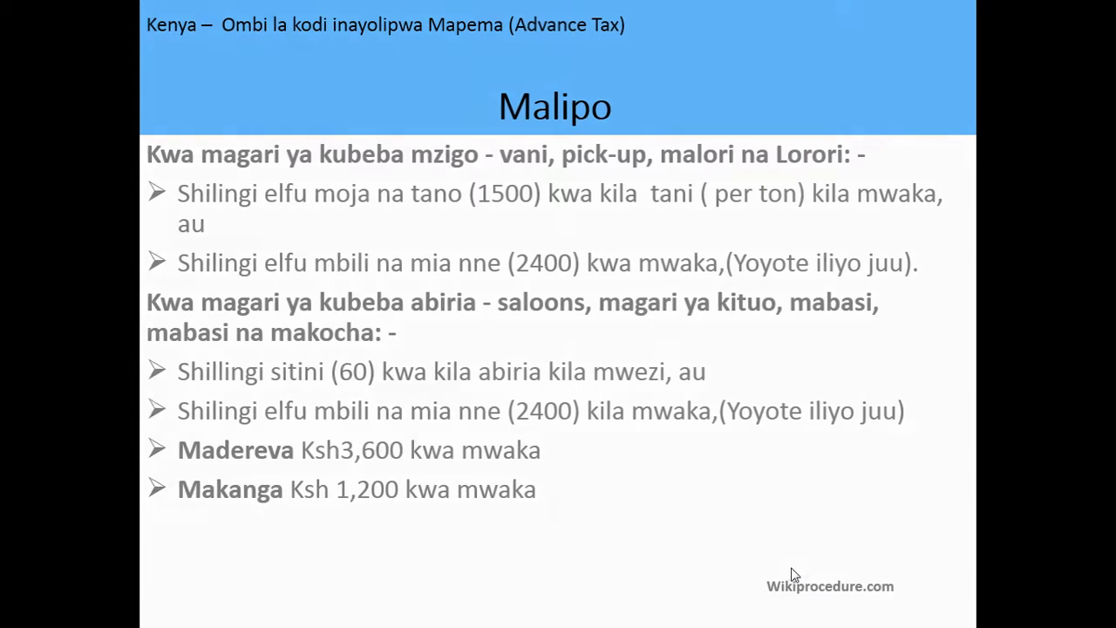
{"action": "left_click", "coordinate": [793, 574]}
{"action": "left_click", "coordinate": [793, 574]}
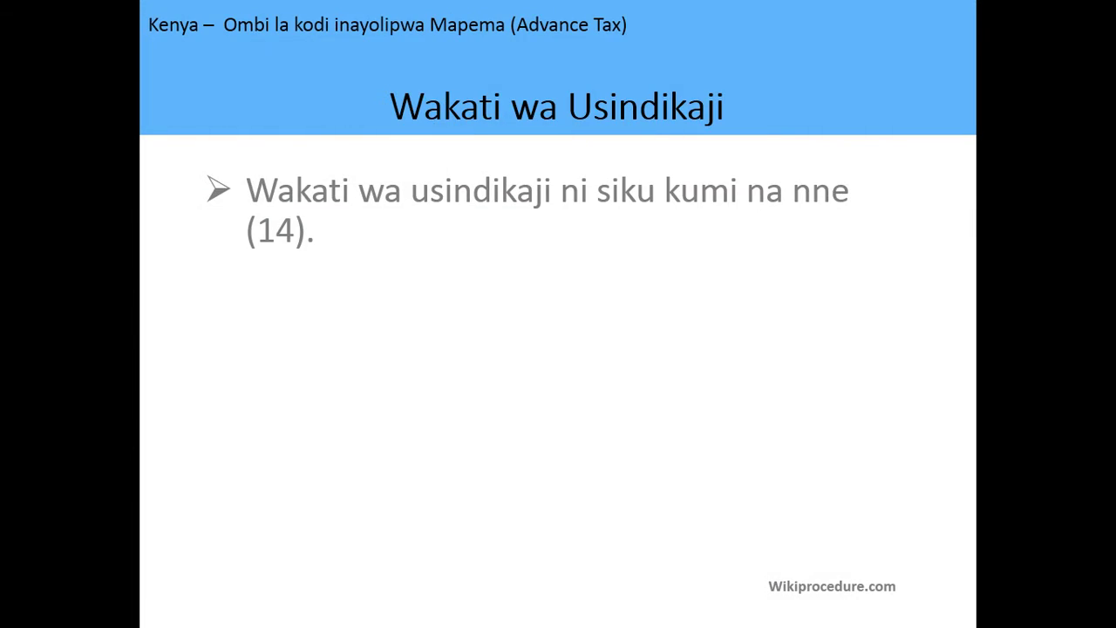
{"action": "key", "text": "Right"}
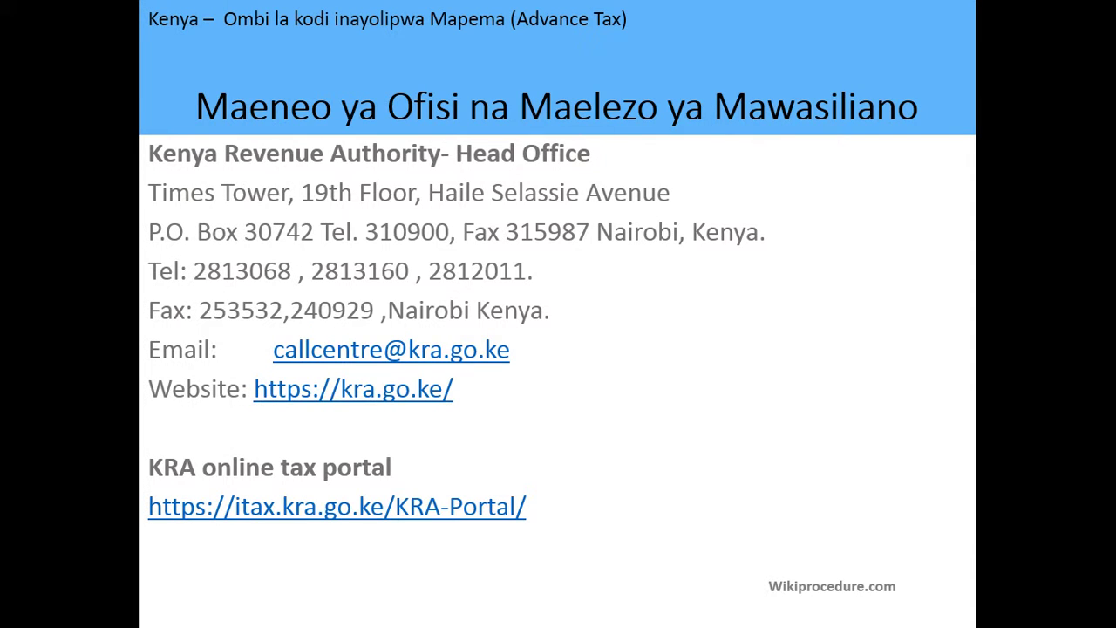